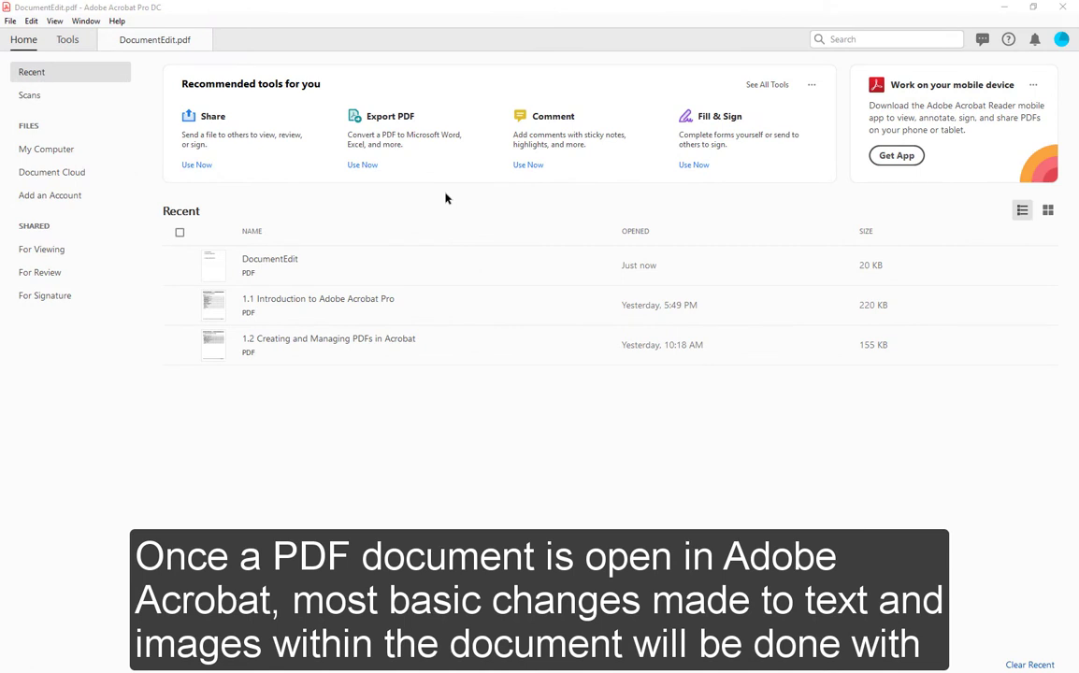
Open DocumentEdit.pdf in the Edit PDF tool from the Tools page.
{"action": "left_click", "coordinate": [64, 43]}
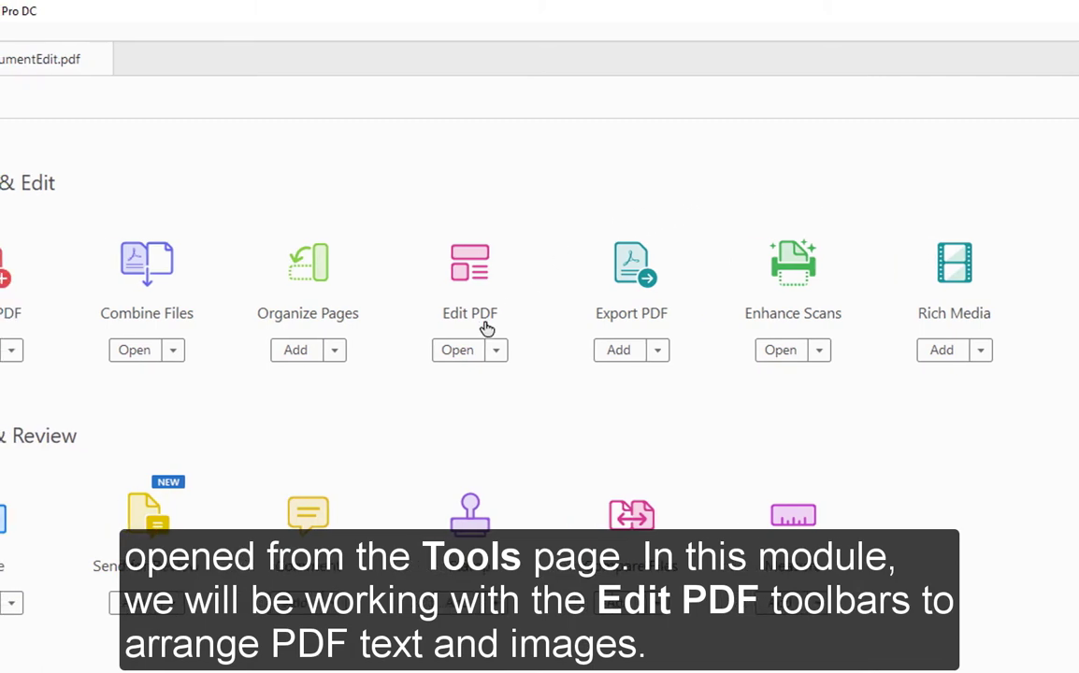
{"action": "left_click", "coordinate": [458, 353]}
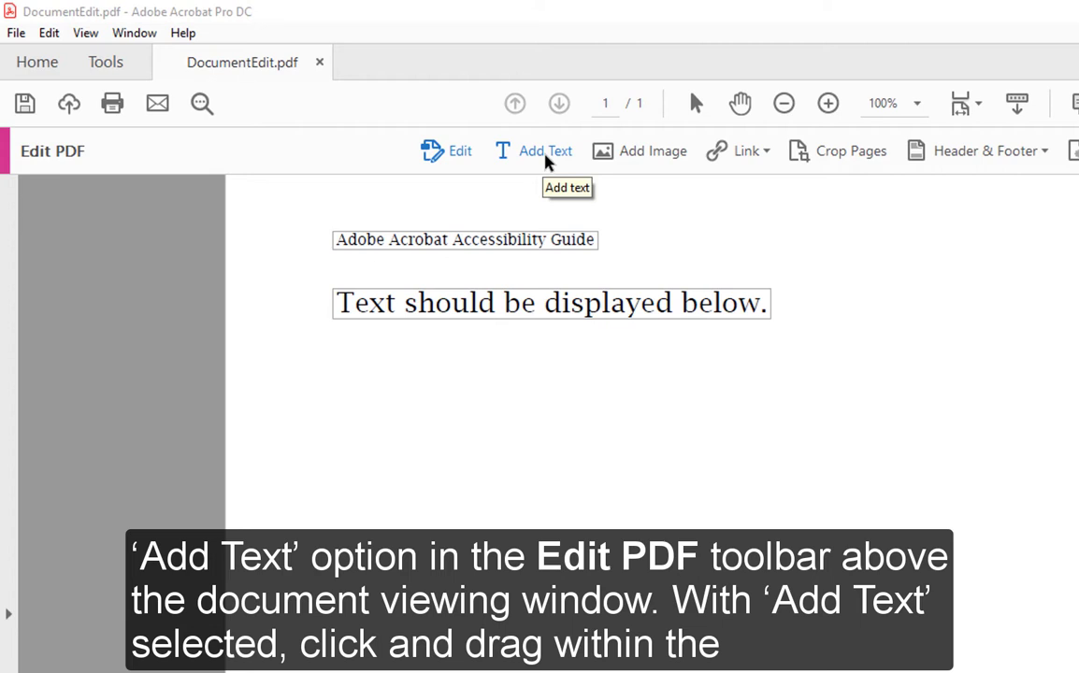
Add a text box below the heading reading 'Text is entered here.'.
{"action": "left_click", "coordinate": [548, 157]}
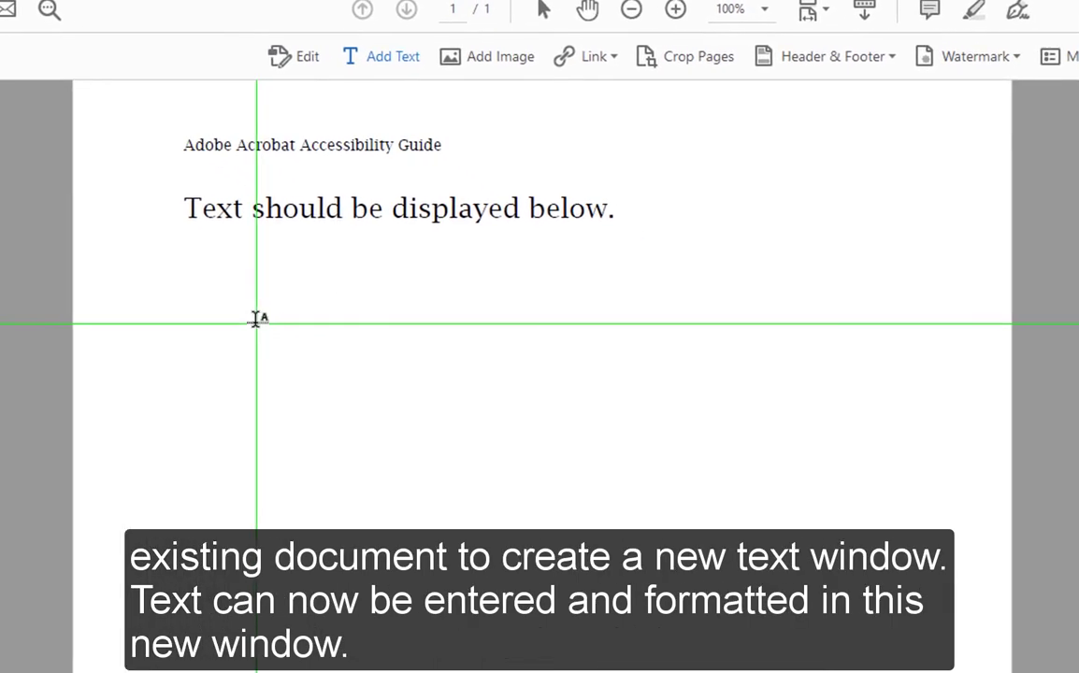
{"action": "left_click_drag", "start_coordinate": [411, 418], "coordinate": [445, 449]}
{"action": "left_click_drag", "start_coordinate": [289, 352], "coordinate": [754, 482]}
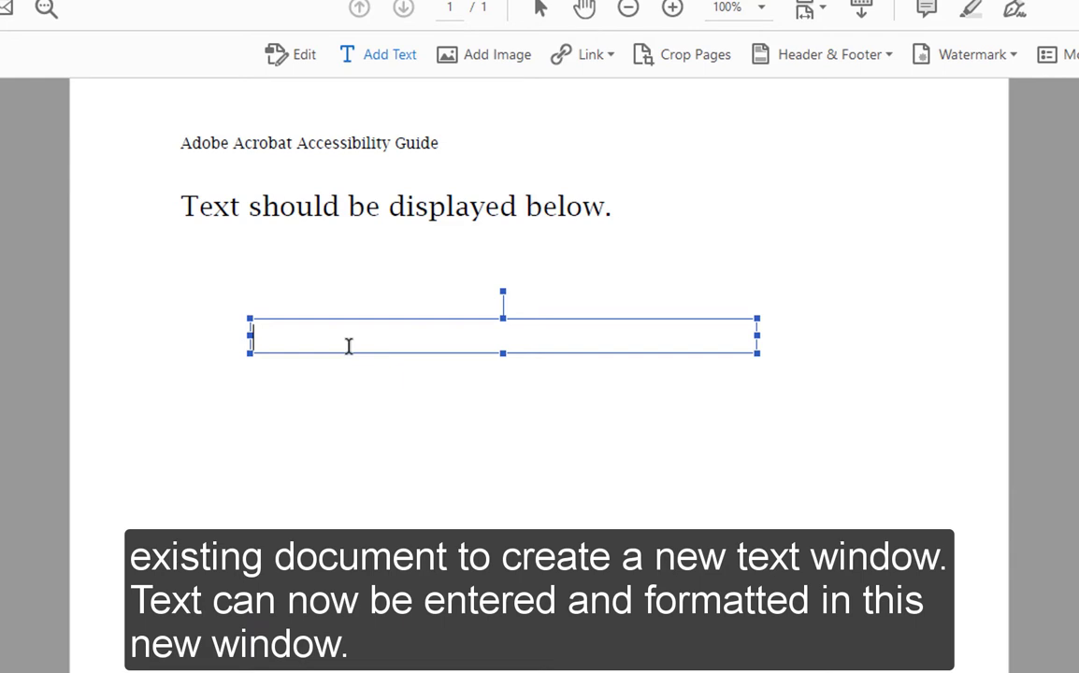
{"action": "type", "text": "T ext is entered here."}
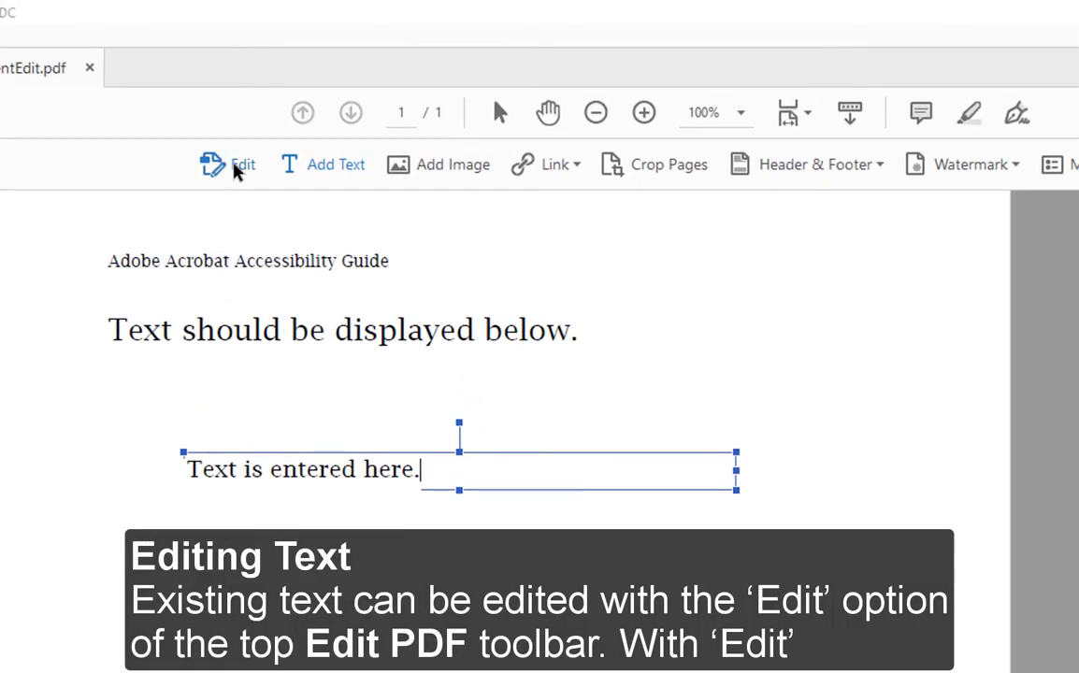
Append 'New text.' to the heading line 'Text should be displayed below.'.
{"action": "left_click", "coordinate": [235, 168]}
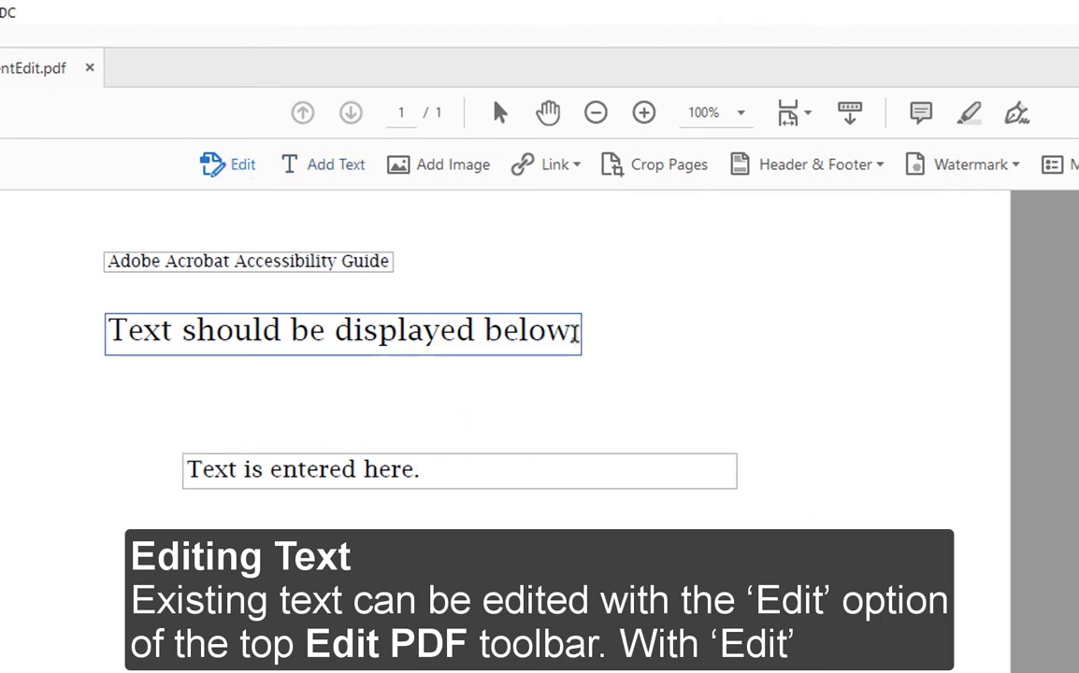
{"action": "left_click", "coordinate": [576, 332]}
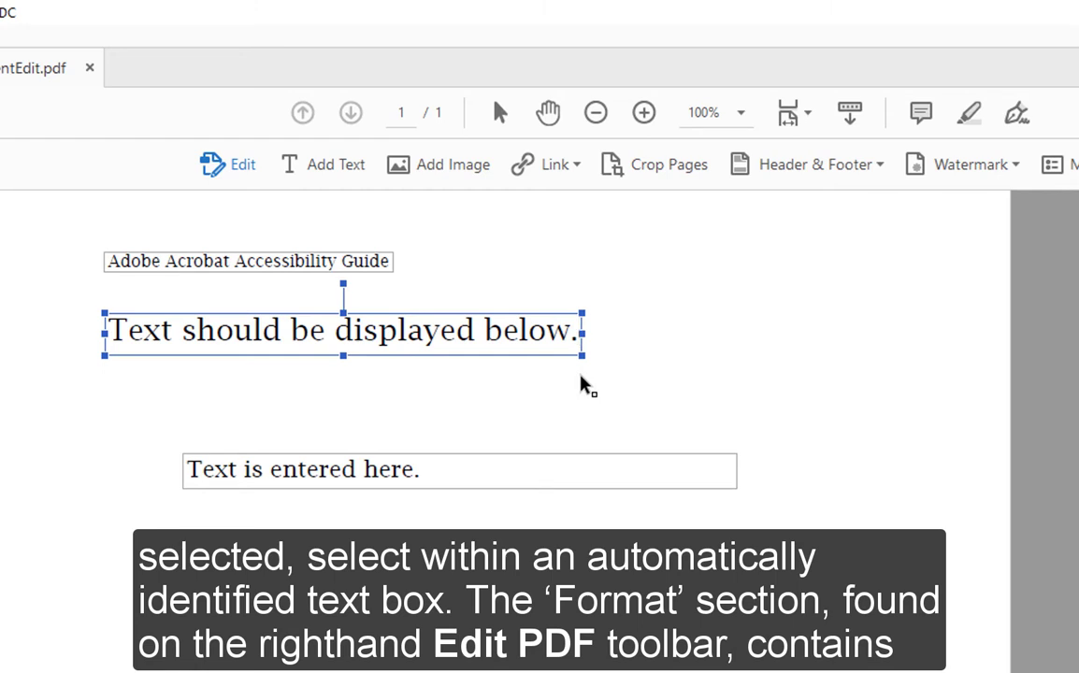
{"action": "type", "text": "New text."}
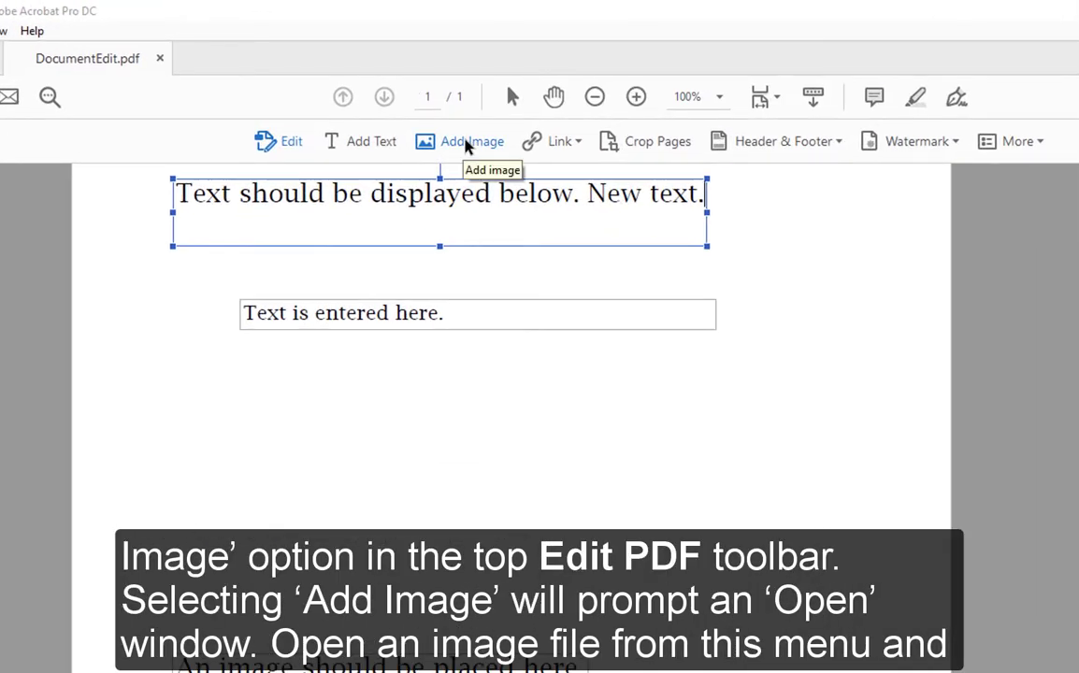
Place the image1.jpg smiley and shrink it to sit below 'Text is entered here.'.
{"action": "left_click", "coordinate": [467, 142]}
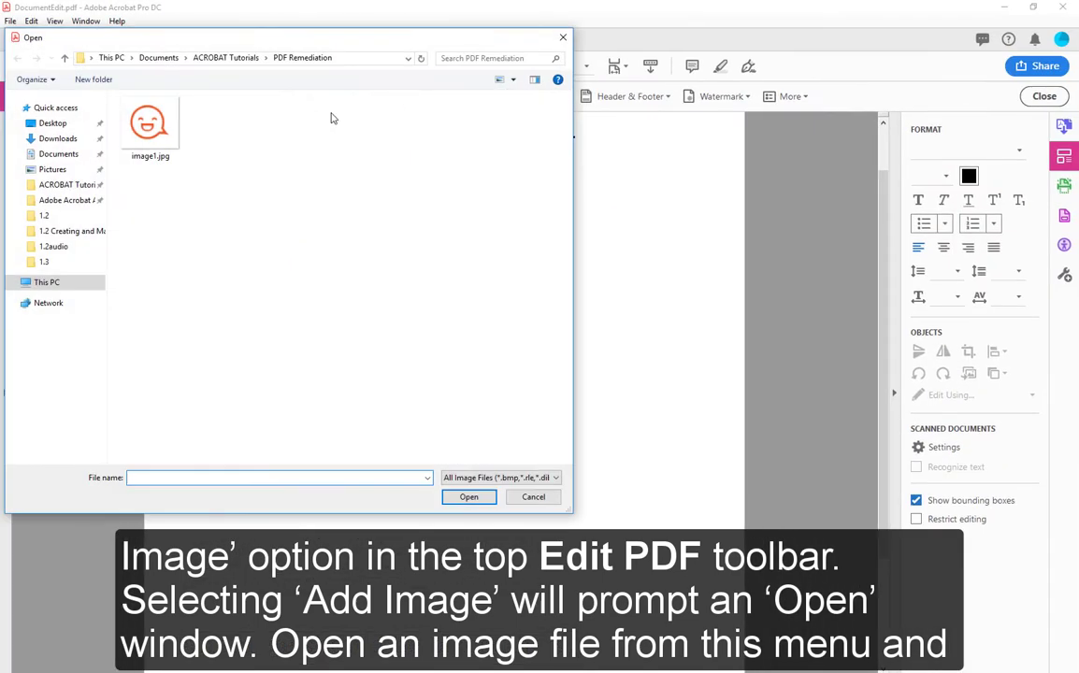
{"action": "left_click", "coordinate": [149, 124]}
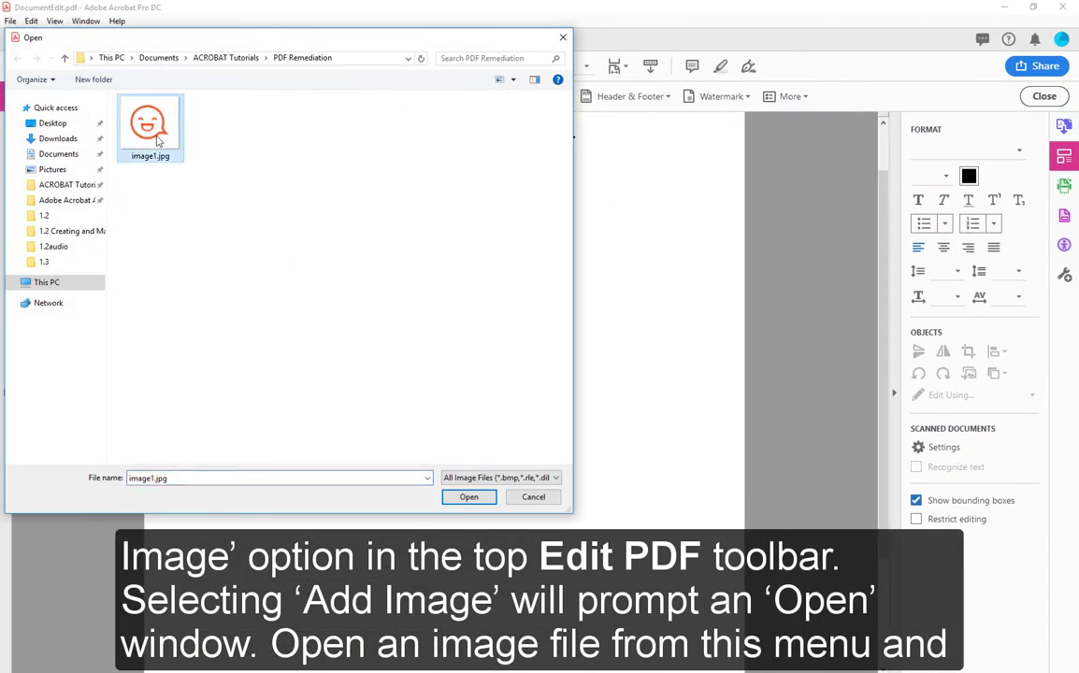
{"action": "left_click", "coordinate": [469, 497]}
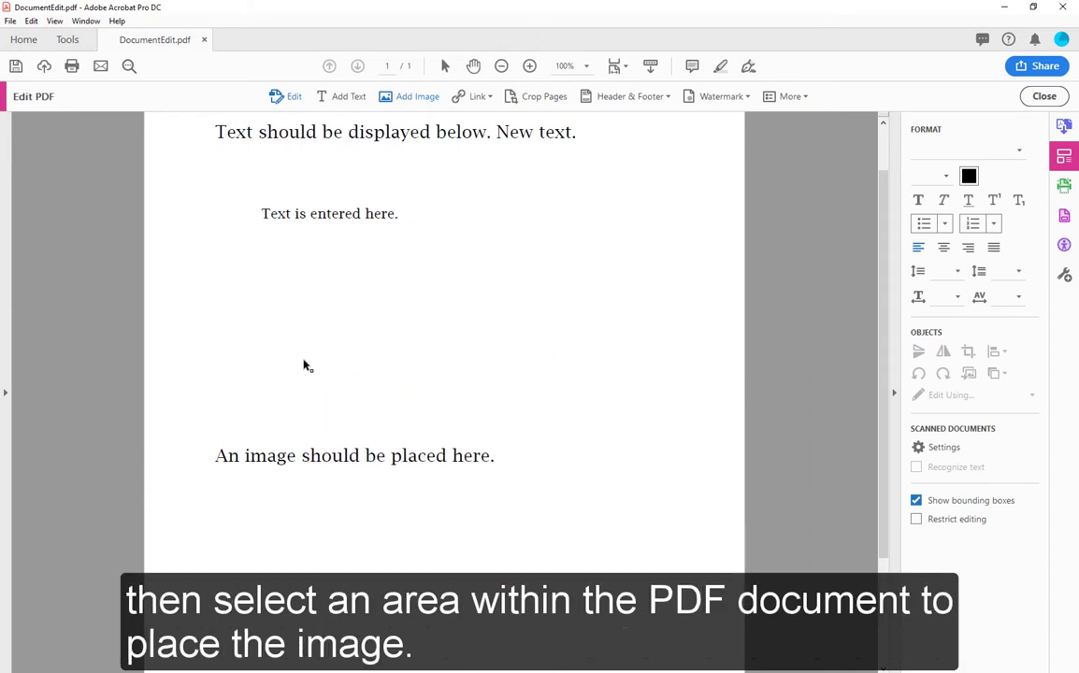
{"action": "left_click", "coordinate": [304, 361]}
{"action": "left_click_drag", "start_coordinate": [551, 562], "coordinate": [453, 449]}
{"action": "left_click_drag", "start_coordinate": [683, 266], "coordinate": [474, 360]}
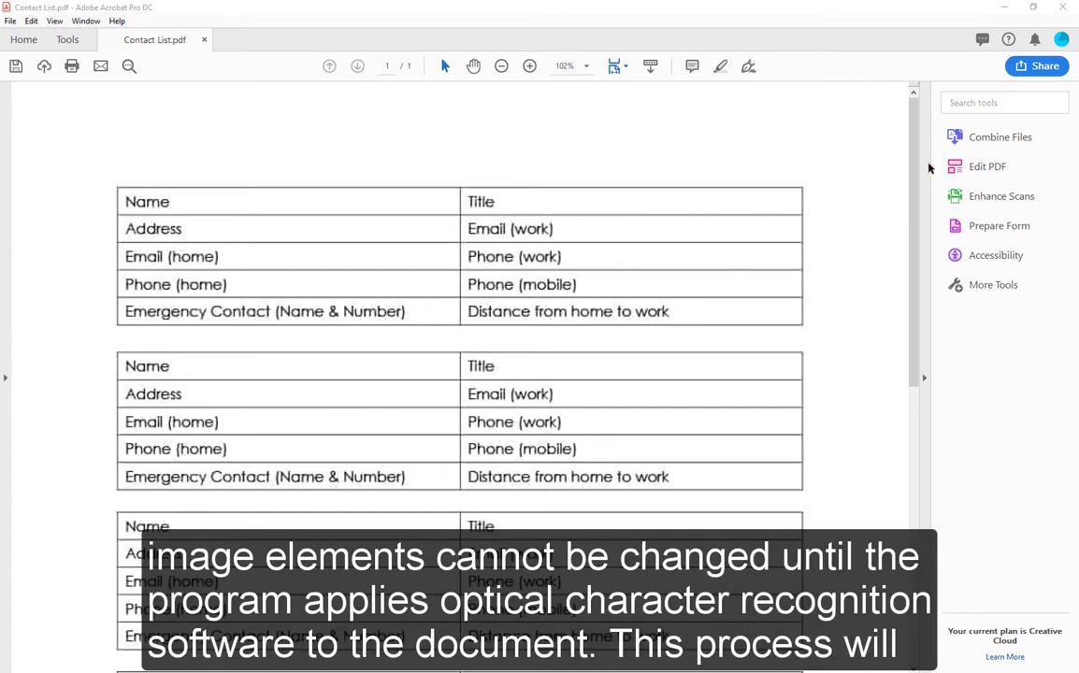
Make the scanned contact list editable and nudge the first Name label right.
{"action": "left_click", "coordinate": [973, 169]}
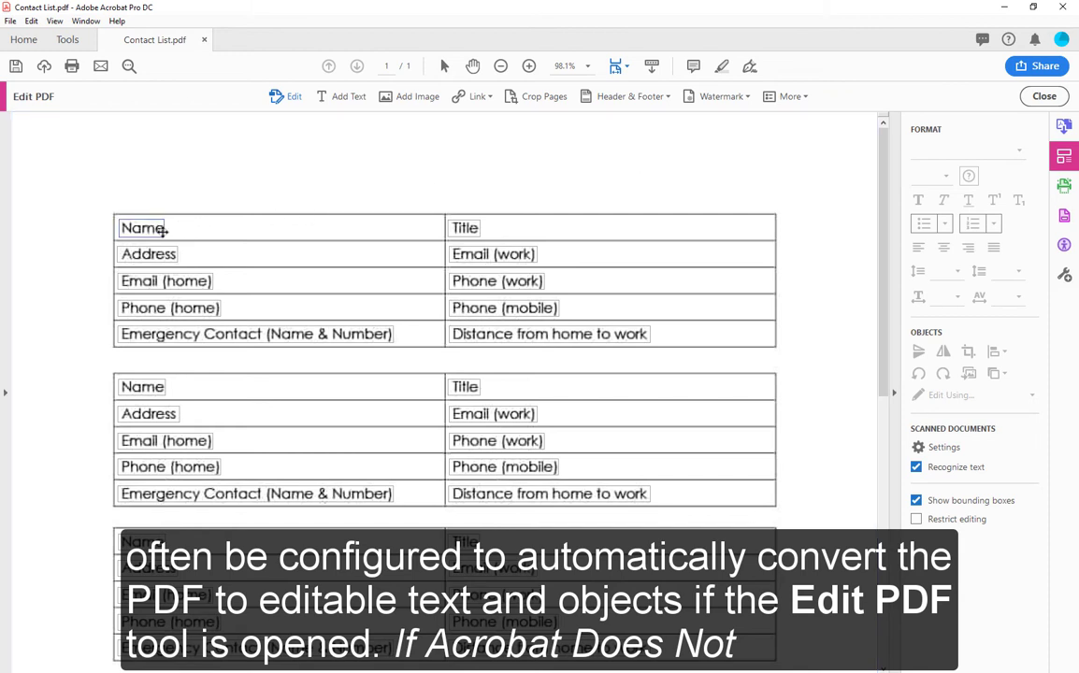
{"action": "left_click_drag", "start_coordinate": [164, 231], "coordinate": [188, 230]}
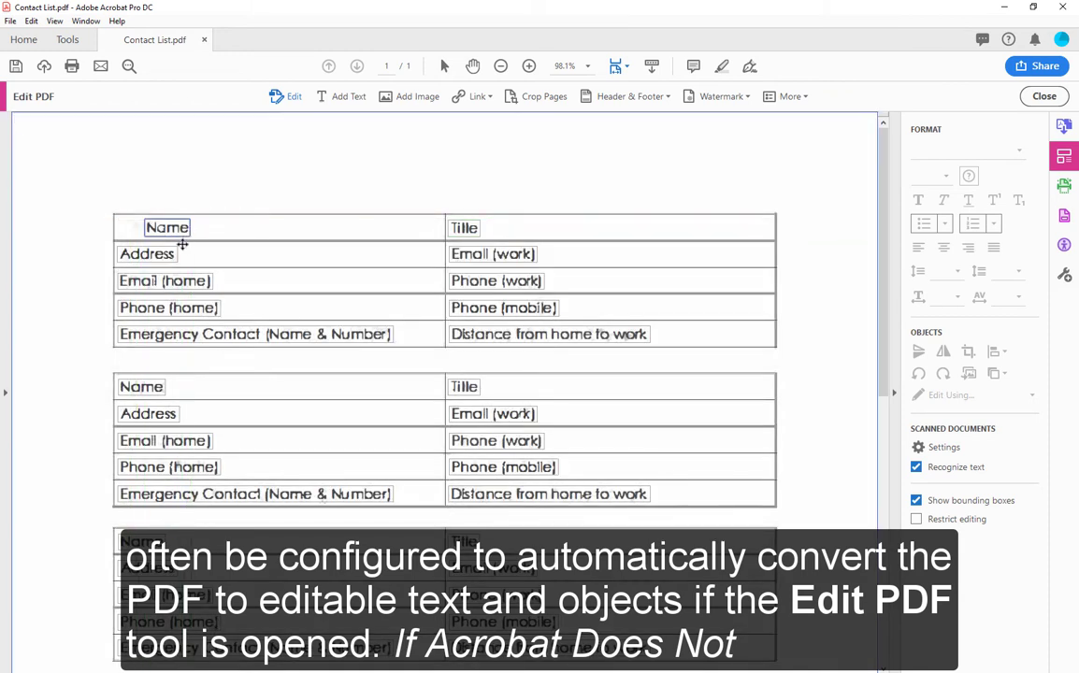
{"action": "left_click", "coordinate": [165, 253]}
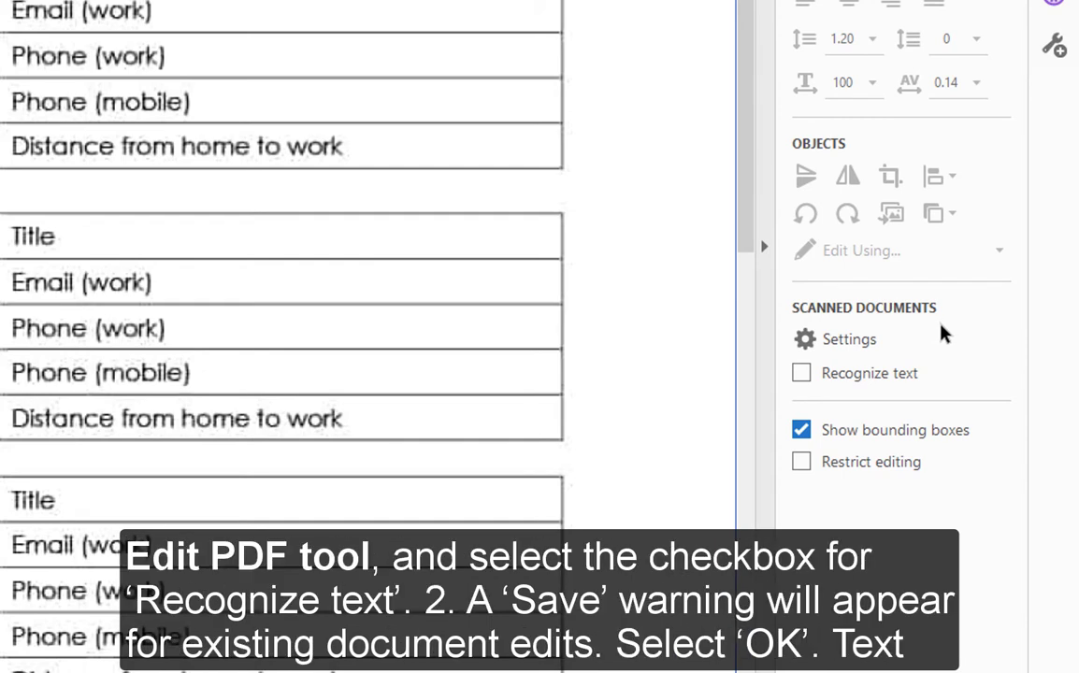
Turn text recognition back on, discarding earlier changes, and select the first Name box.
{"action": "left_click", "coordinate": [802, 375]}
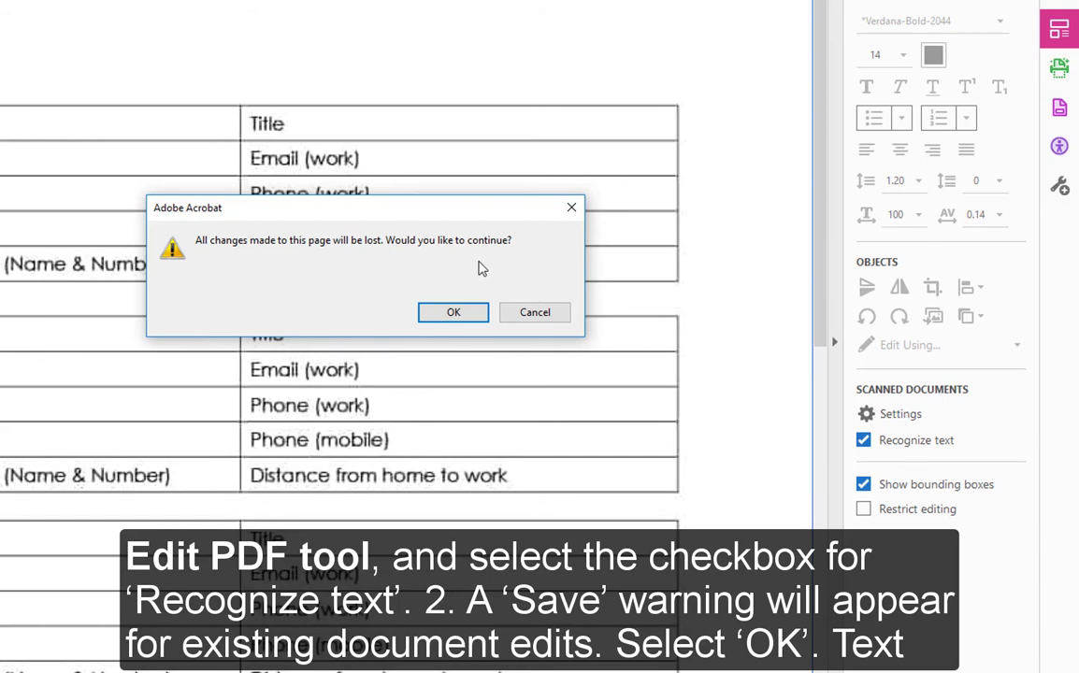
{"action": "left_click", "coordinate": [468, 312]}
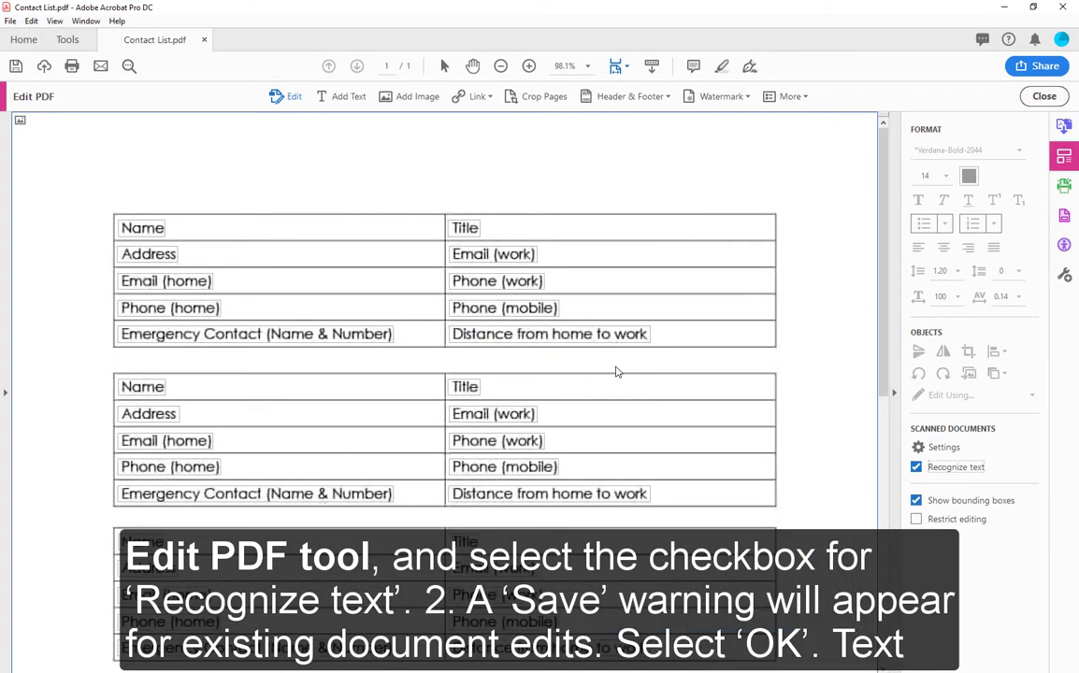
{"action": "left_click", "coordinate": [156, 228]}
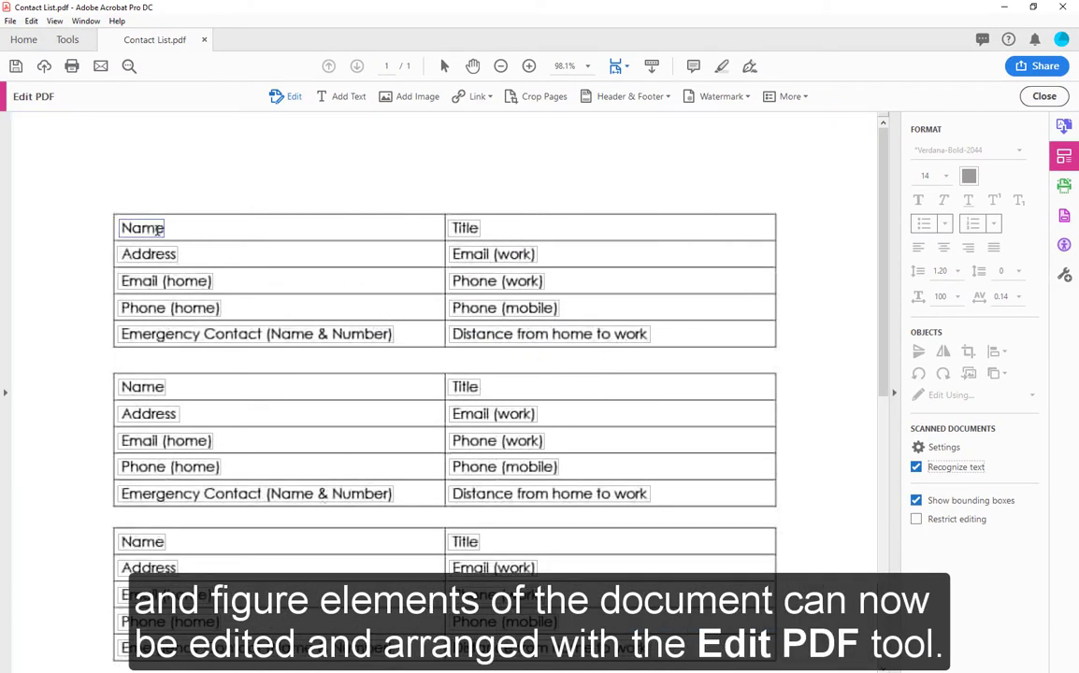
Delete the first table's Title heading and open the Scanned Documents settings.
{"action": "left_click", "coordinate": [473, 228]}
{"action": "double_click", "coordinate": [472, 228]}
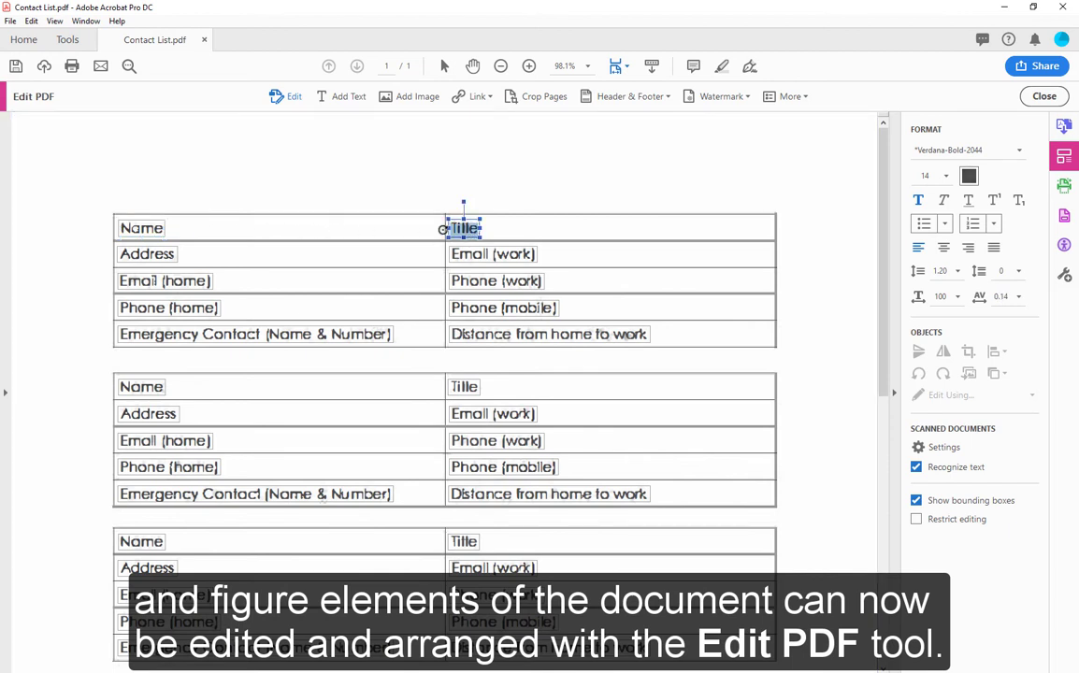
{"action": "key", "text": "Delete"}
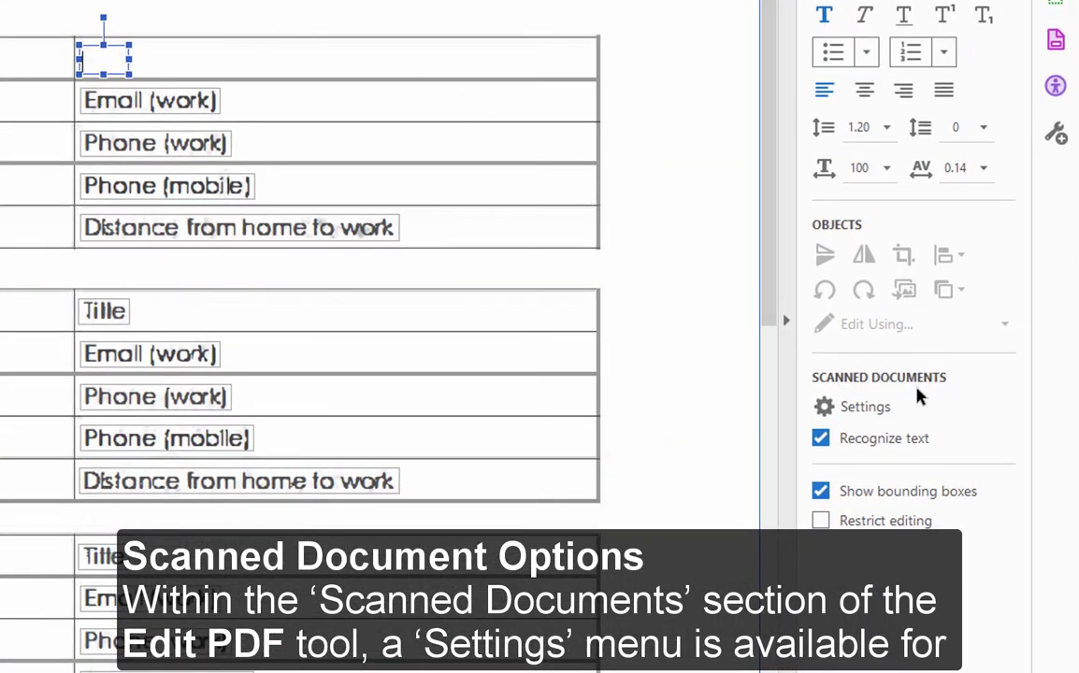
{"action": "left_click", "coordinate": [816, 408]}
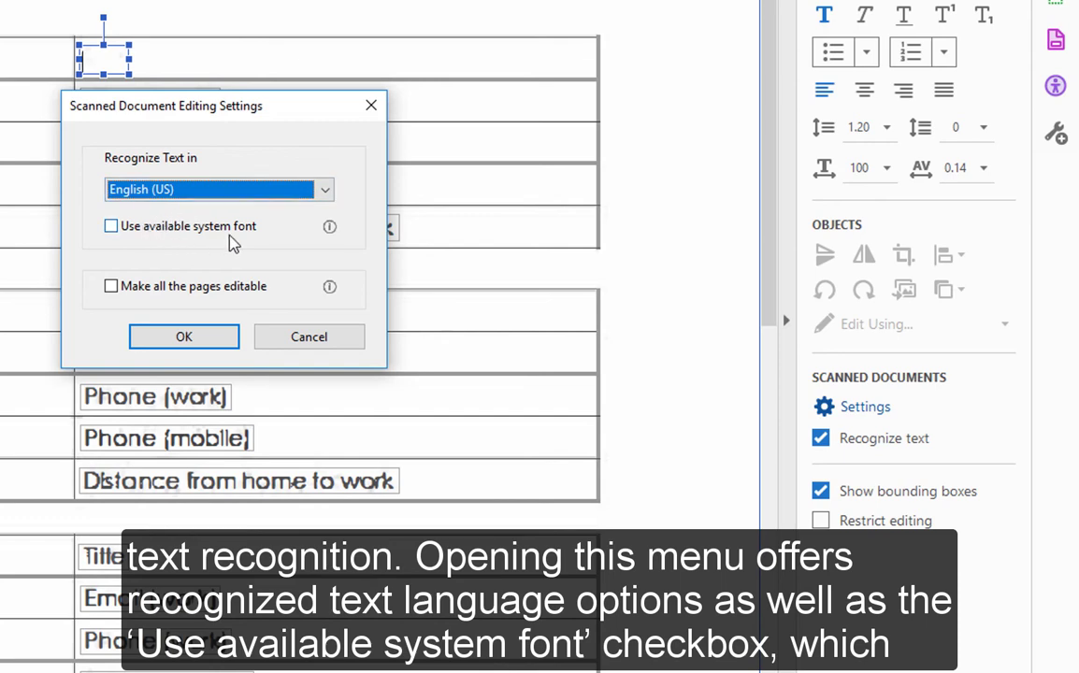
Enable 'Use available system font' for recognized text and accept re-recognition.
{"action": "left_click", "coordinate": [112, 227]}
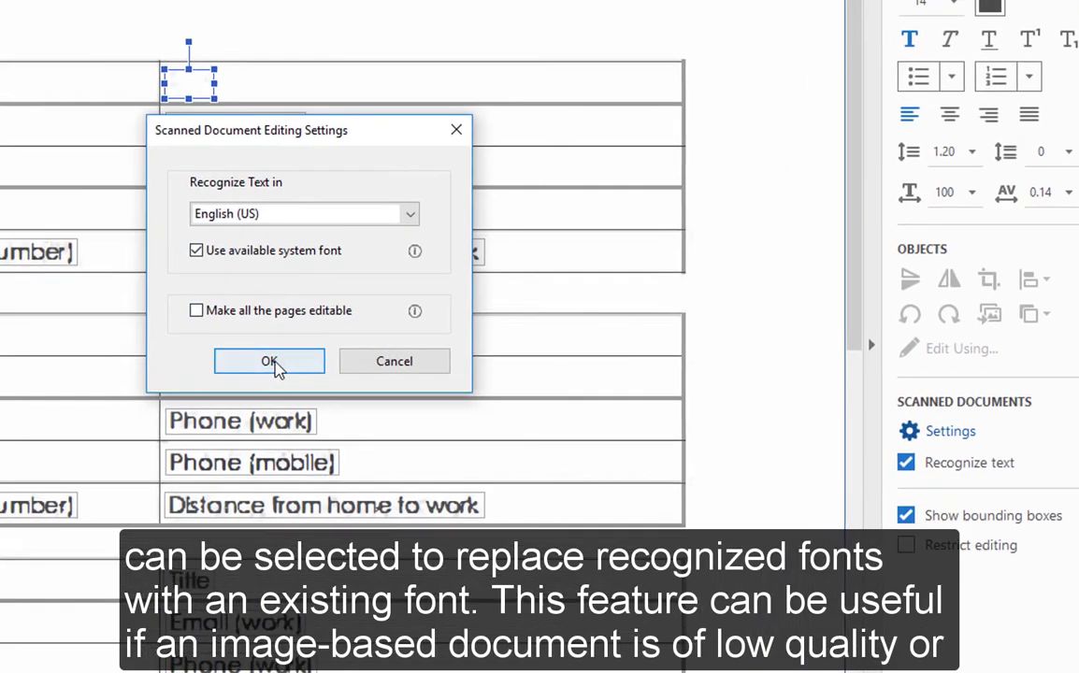
{"action": "left_click", "coordinate": [184, 337]}
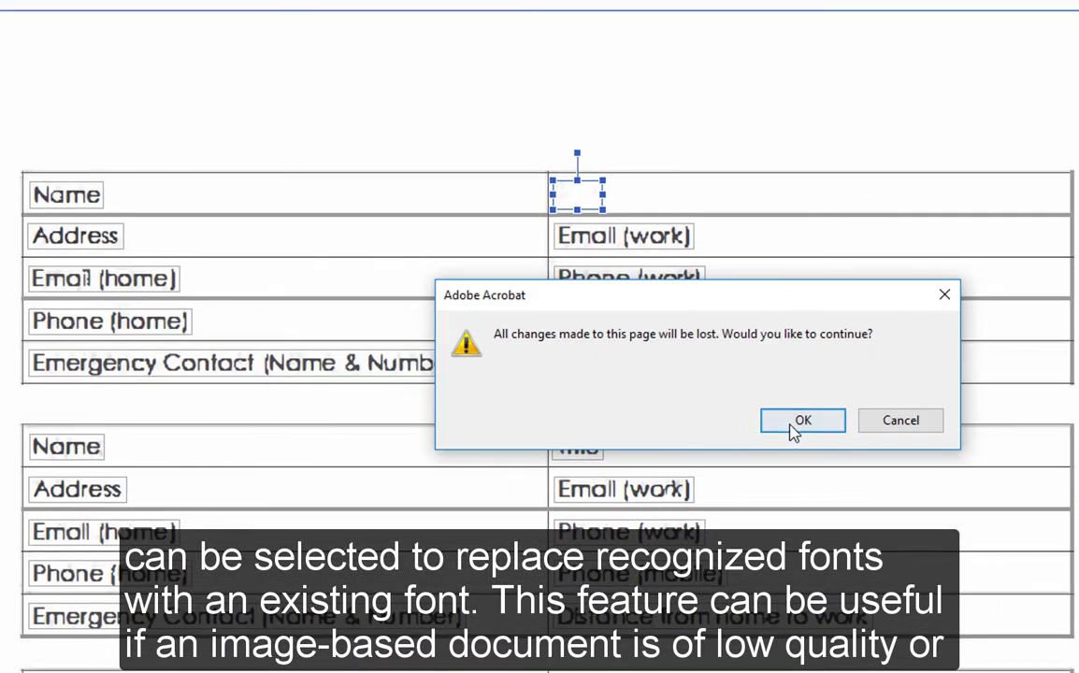
{"action": "left_click", "coordinate": [800, 423]}
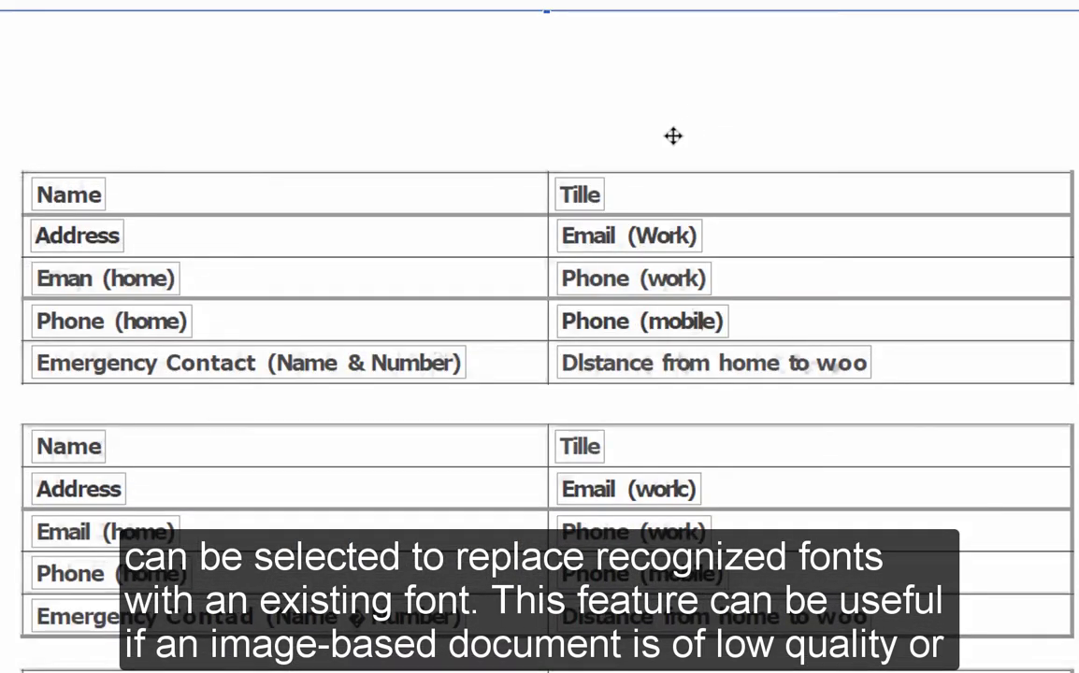
Correct the misspelled 'Tille' to 'Title' in the first table.
{"action": "left_click", "coordinate": [581, 194]}
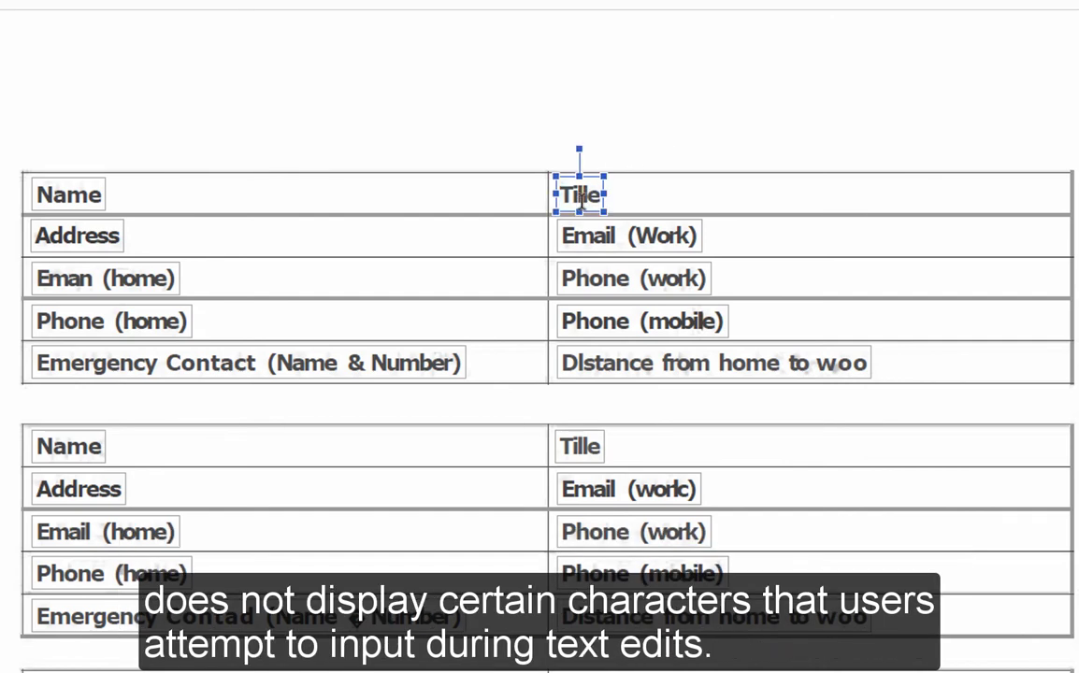
{"action": "double_click", "coordinate": [583, 198]}
{"action": "key", "text": "BackSpace"}
{"action": "type", "text": "Title"}
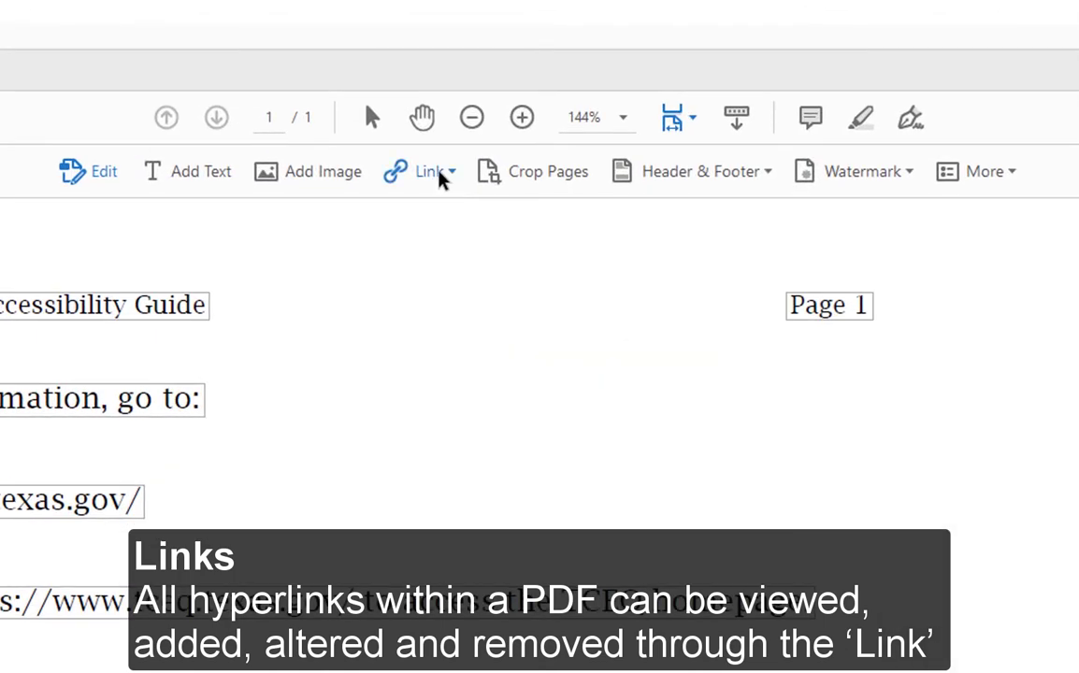
Auto-create web links from URLs on page 1 only, adding 2 links.
{"action": "left_click", "coordinate": [441, 176]}
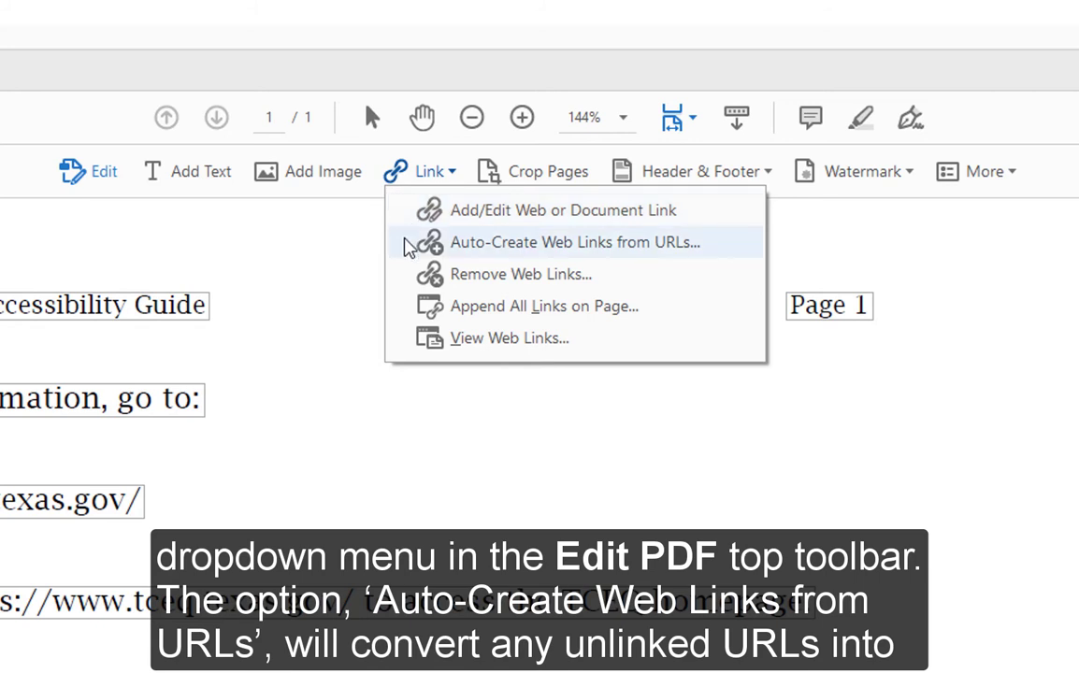
{"action": "left_click", "coordinate": [409, 247]}
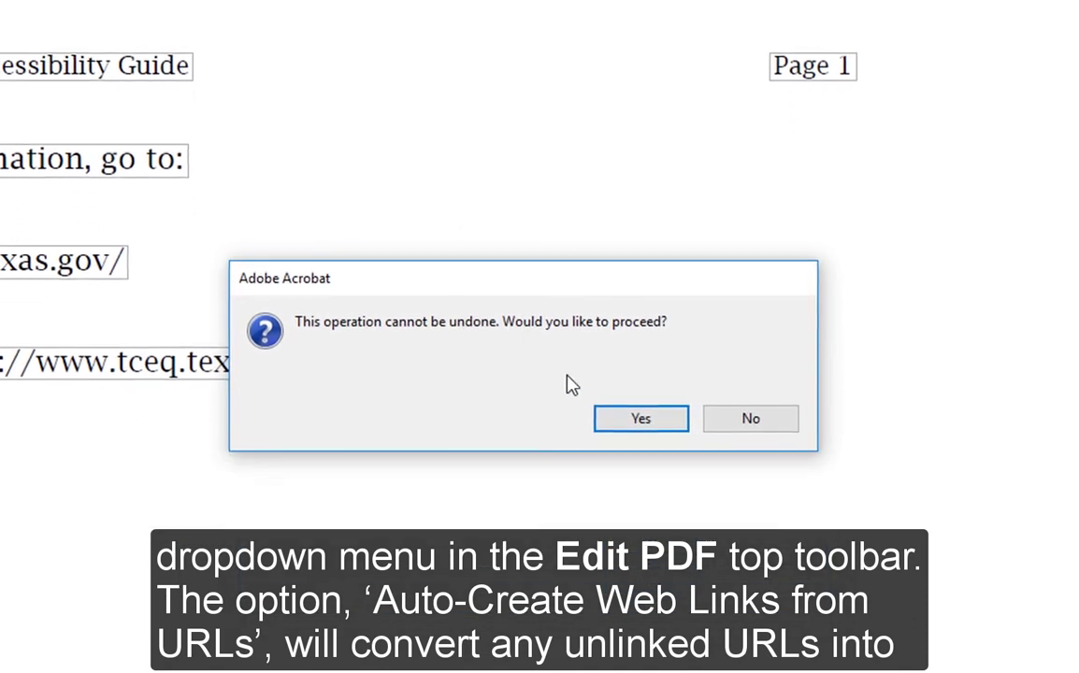
{"action": "left_click", "coordinate": [621, 418]}
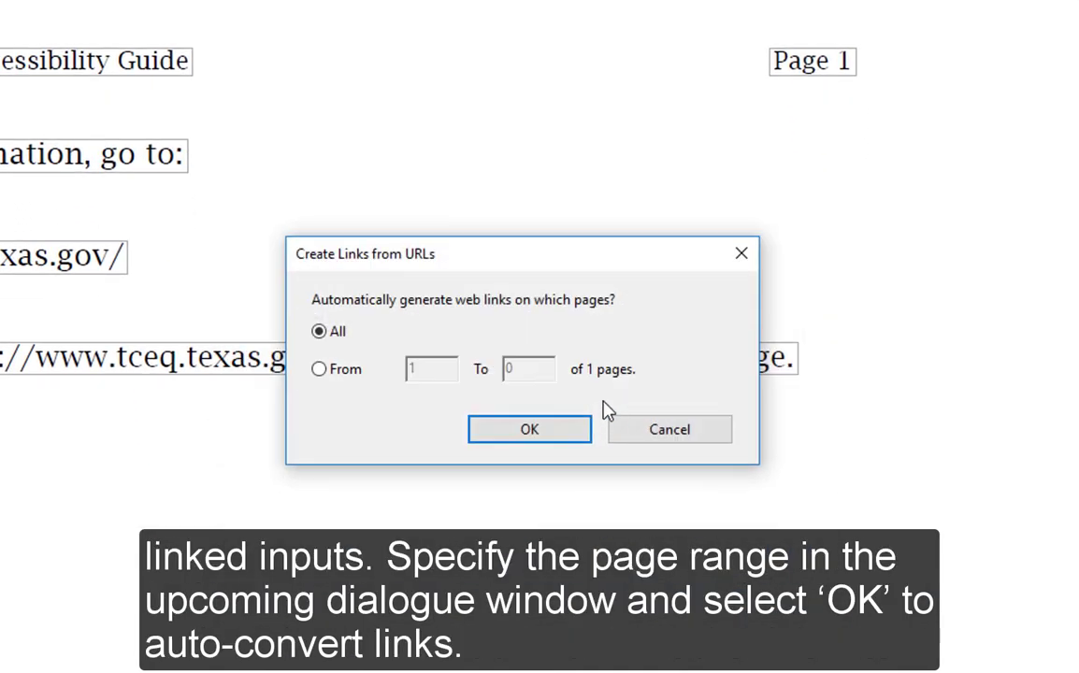
{"action": "left_click", "coordinate": [319, 370]}
{"action": "double_click", "coordinate": [510, 371]}
{"action": "type", "text": "1"}
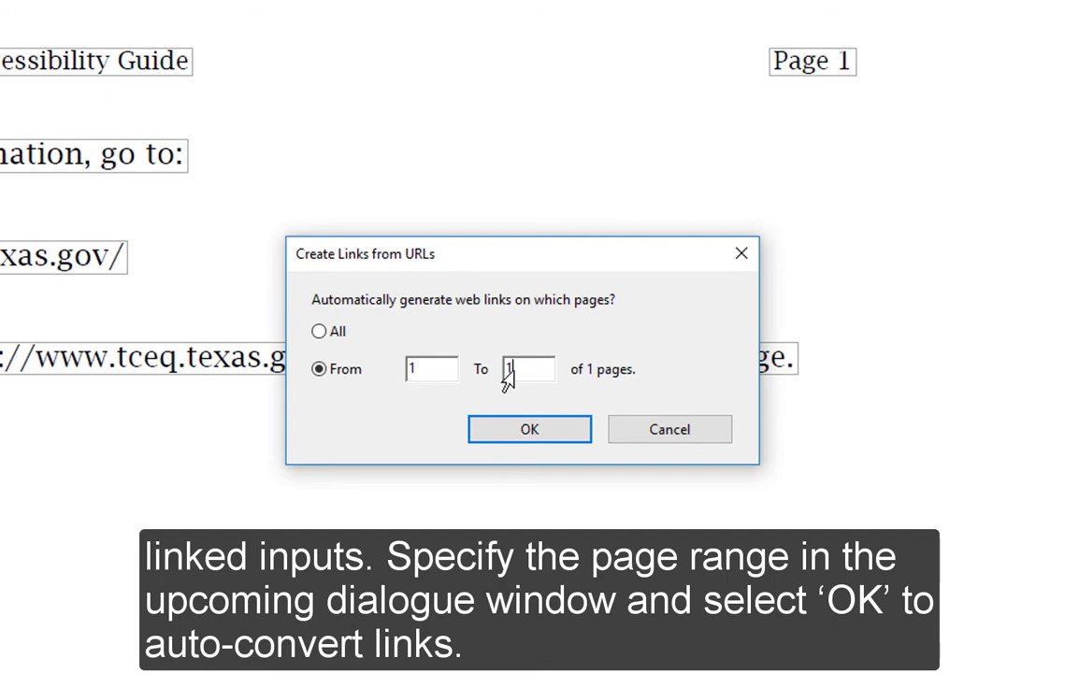
{"action": "left_click", "coordinate": [556, 431]}
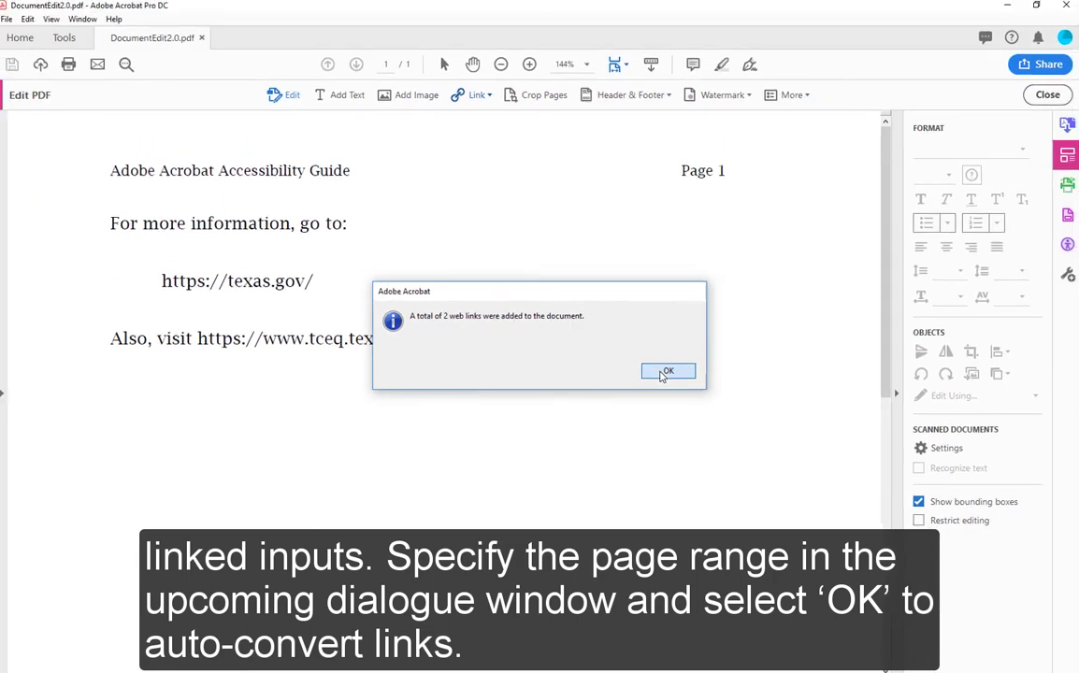
{"action": "left_click", "coordinate": [703, 400]}
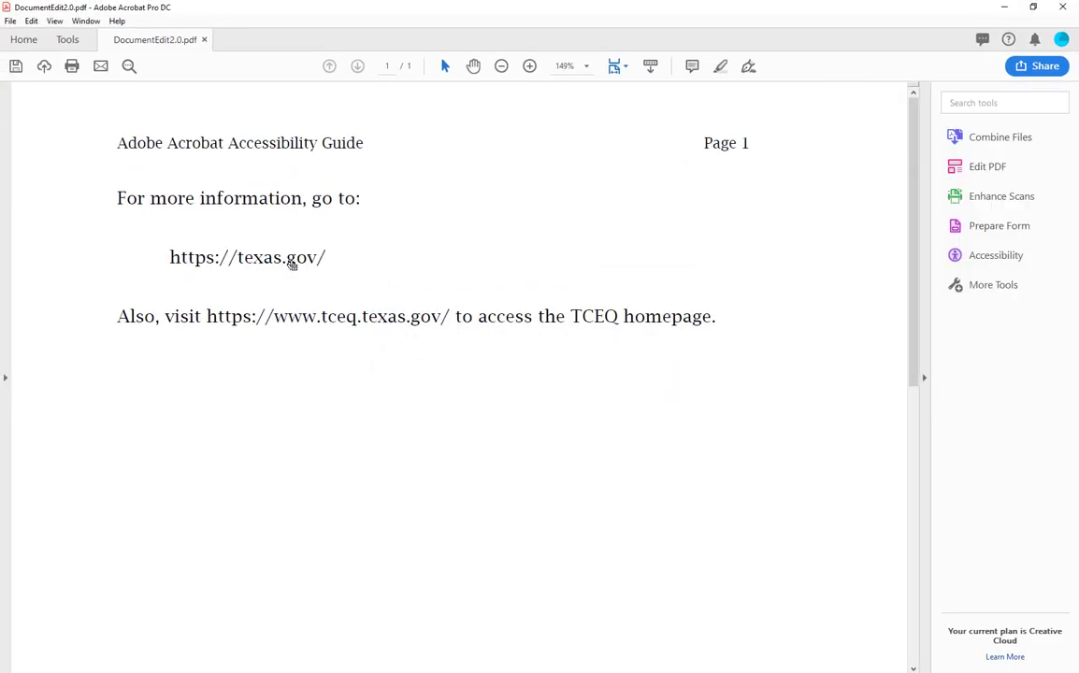
Test the texas.gov link, then open the Add Header and Footer dialog.
{"action": "left_click", "coordinate": [290, 260]}
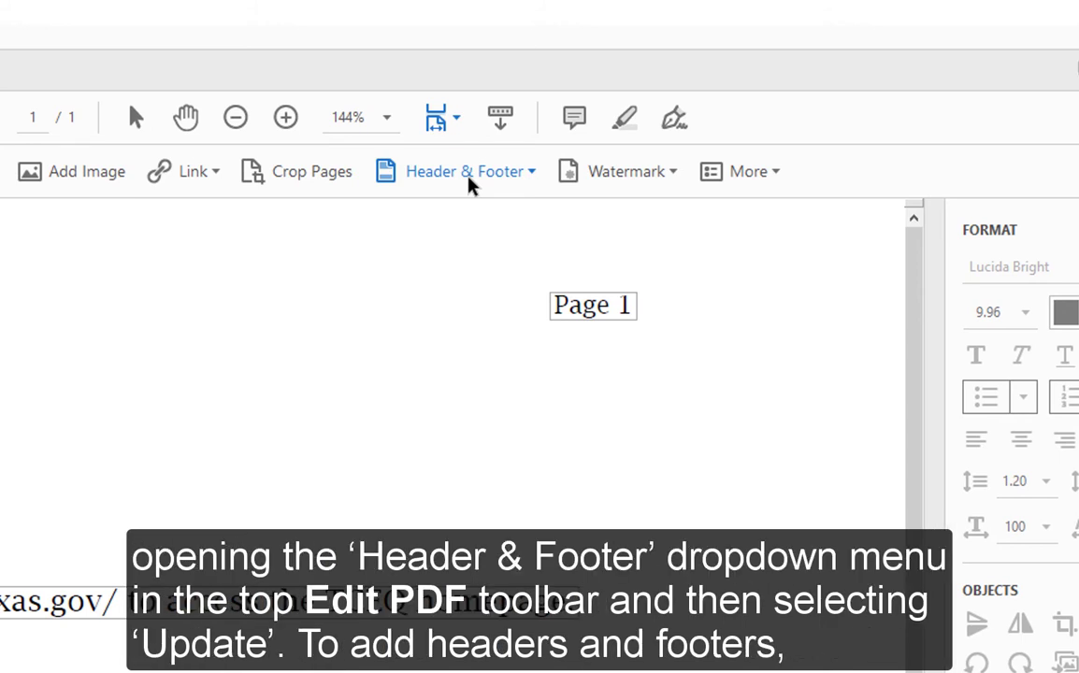
{"action": "left_click", "coordinate": [471, 178]}
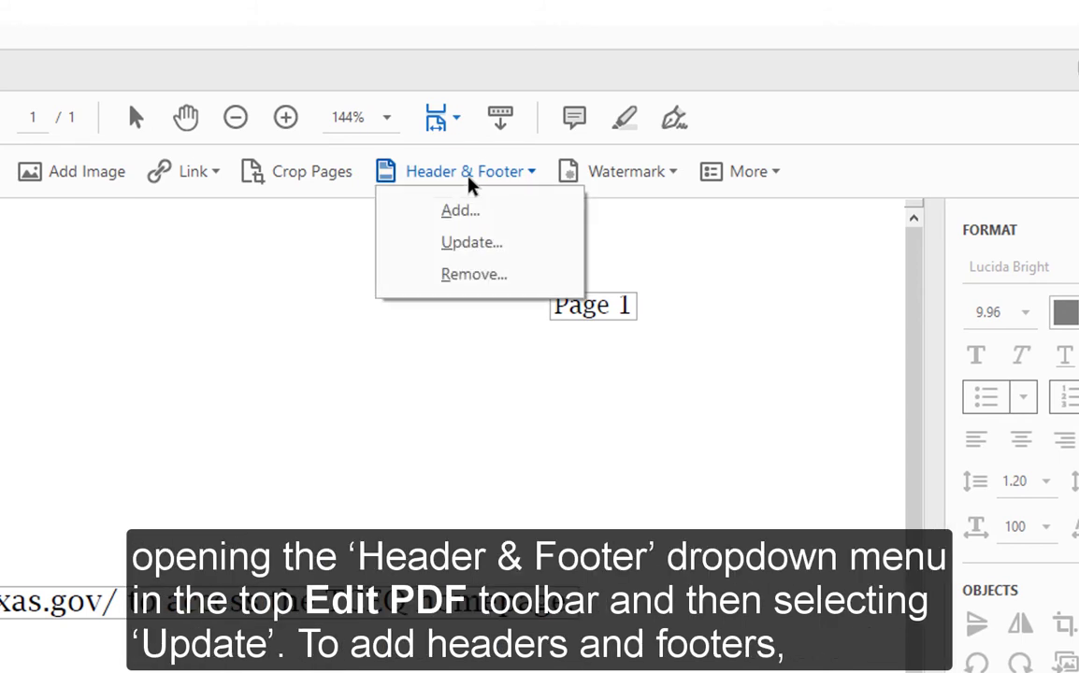
{"action": "left_click", "coordinate": [540, 223]}
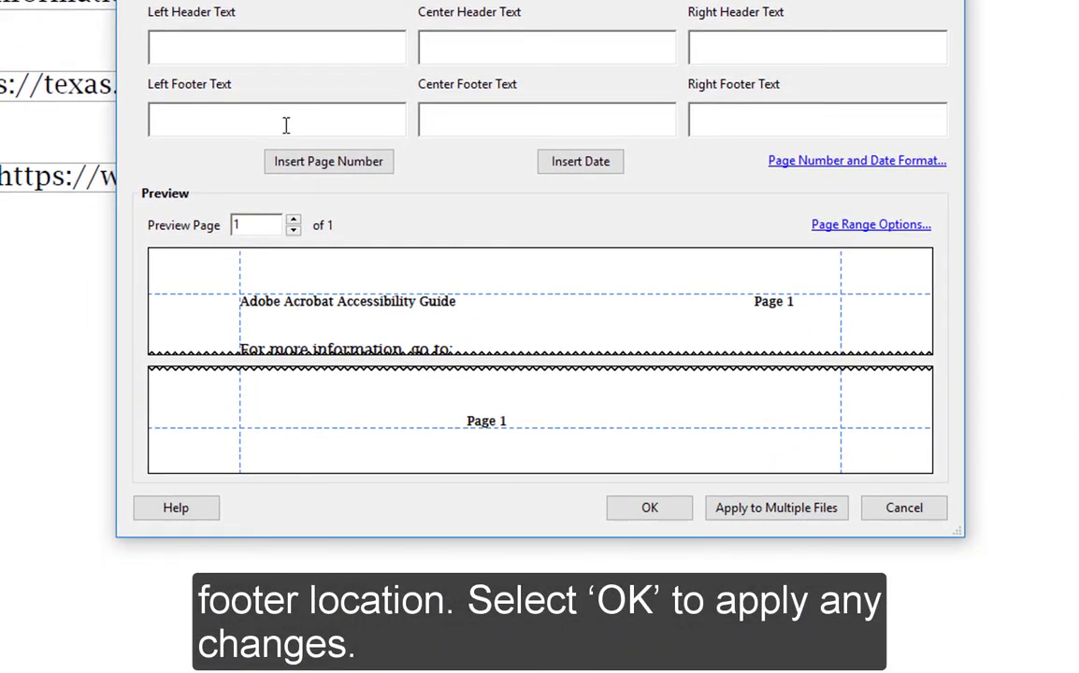
Enter 'Website Info' as the left footer text and apply the footer.
{"action": "type", "text": "Website Info"}
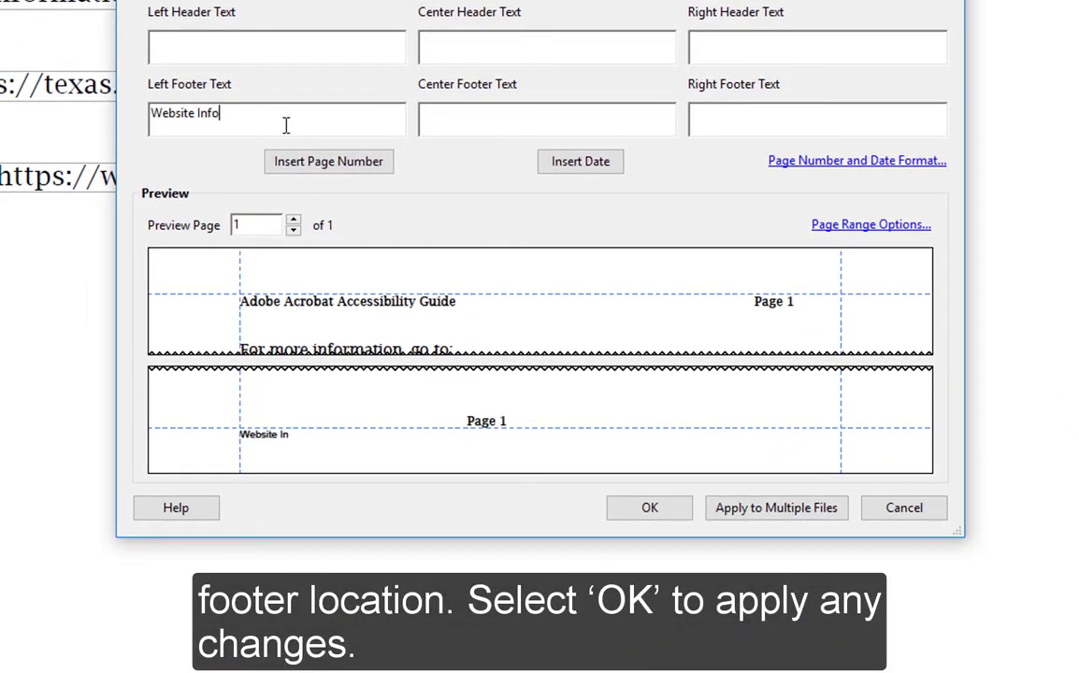
{"action": "left_click", "coordinate": [664, 507]}
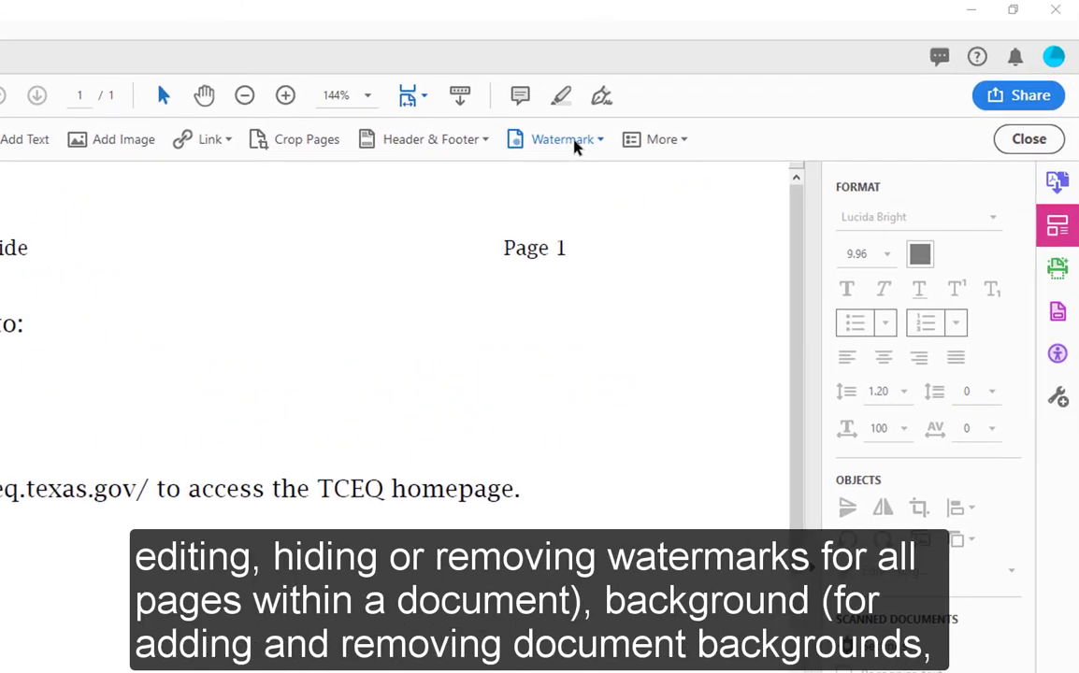
Browse the Watermark menu, then show the Background submenu under More.
{"action": "left_click", "coordinate": [574, 142]}
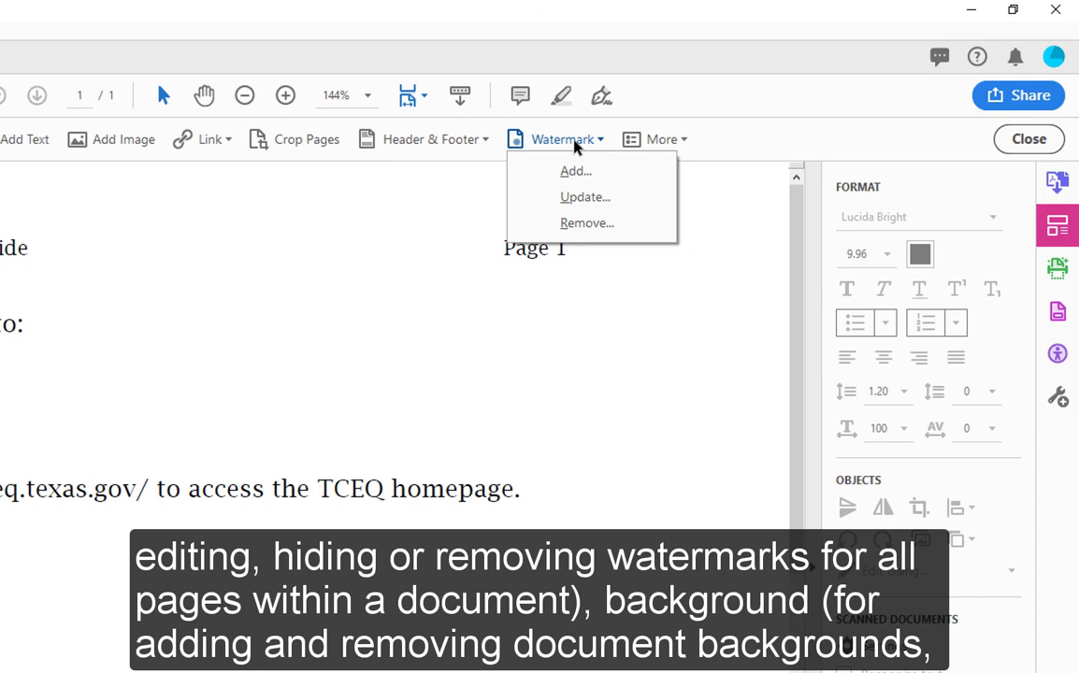
{"action": "left_click", "coordinate": [574, 142]}
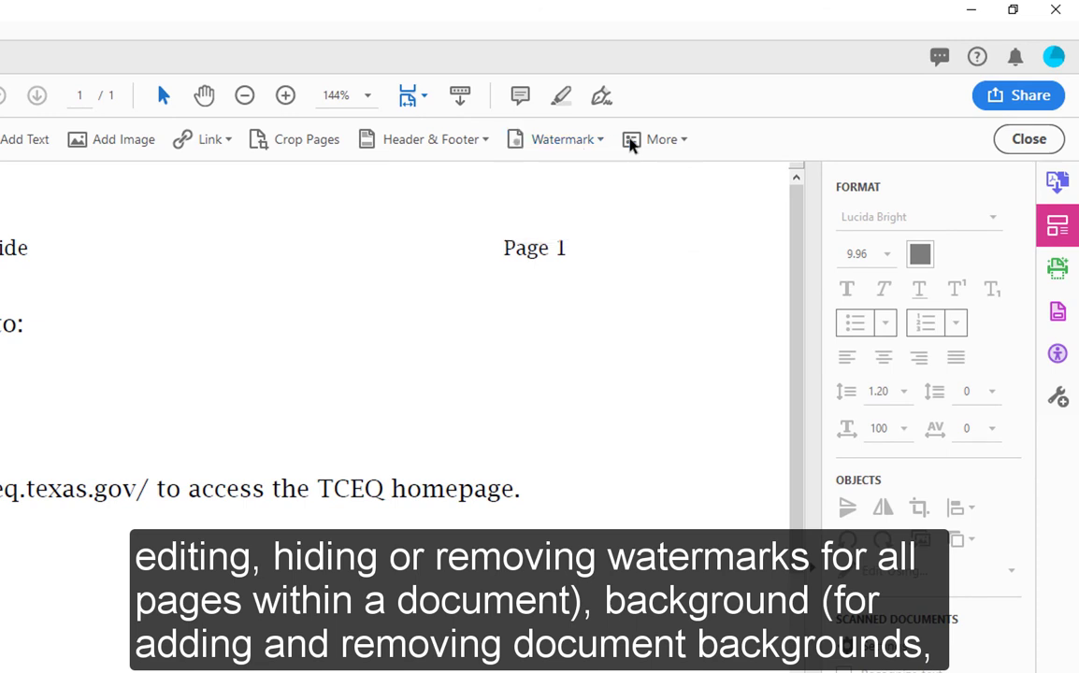
{"action": "left_click", "coordinate": [633, 139]}
{"action": "mouse_move", "coordinate": [660, 177]}
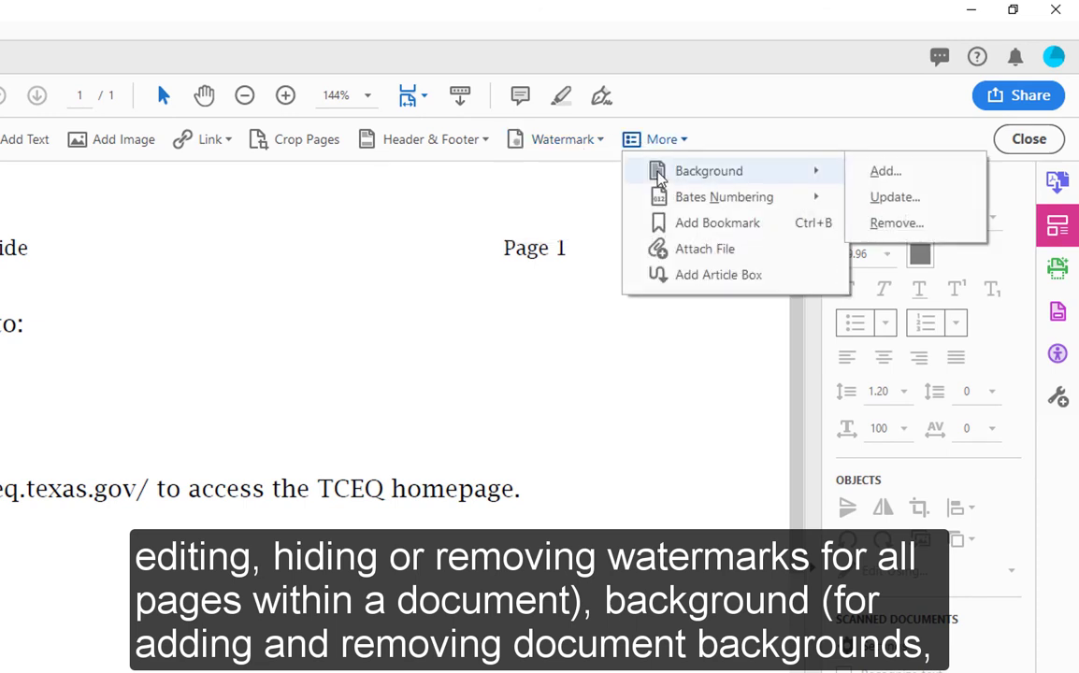